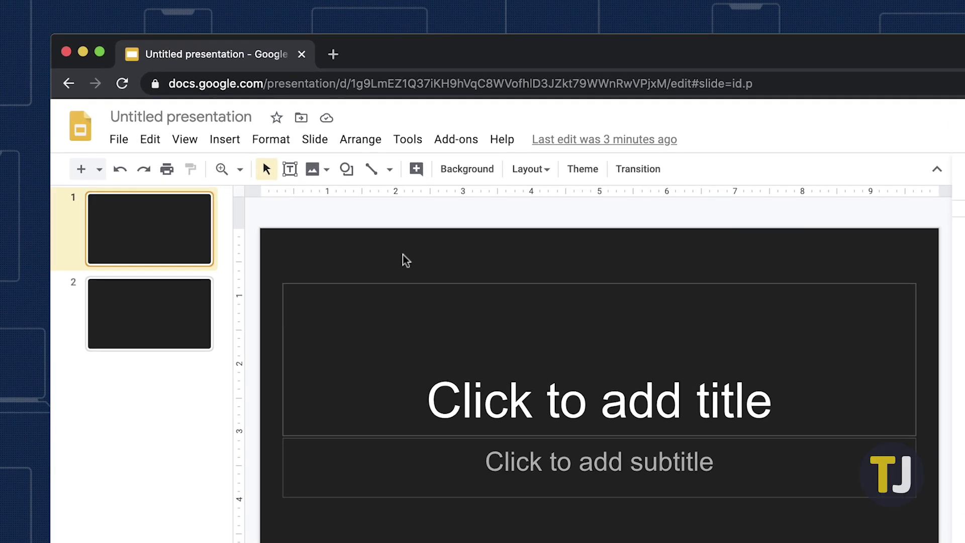
Load PDF1.pdf from Downloads into pdf2jpg.net with JPG quality kept at Good (150dpi).
left_click(243, 150)
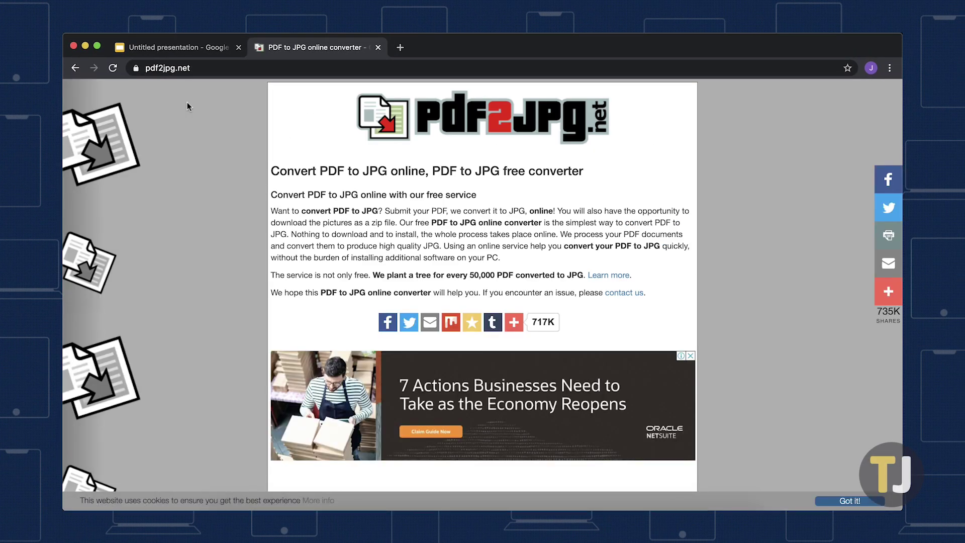
scroll(187, 102, "down", 2)
scroll(188, 102, "down", 3)
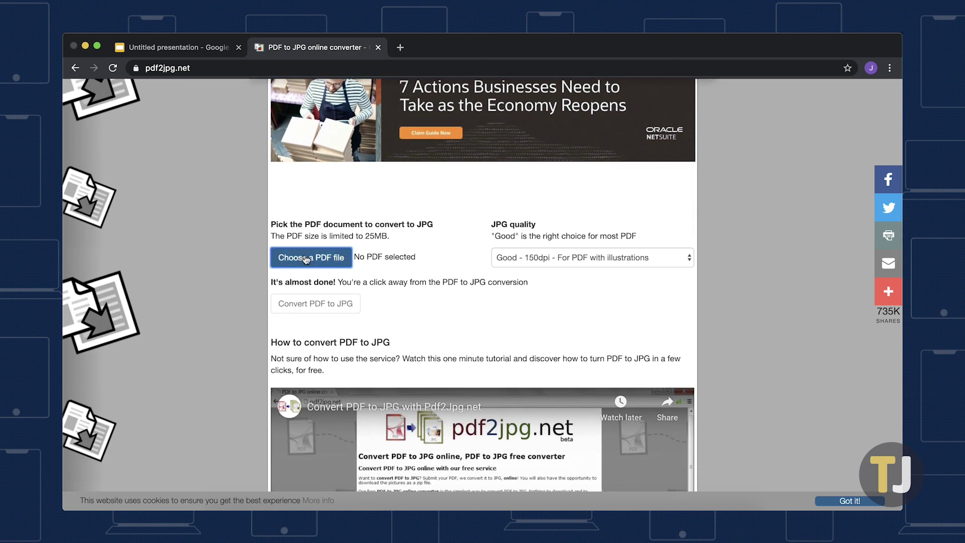
left_click(305, 259)
left_click(370, 123)
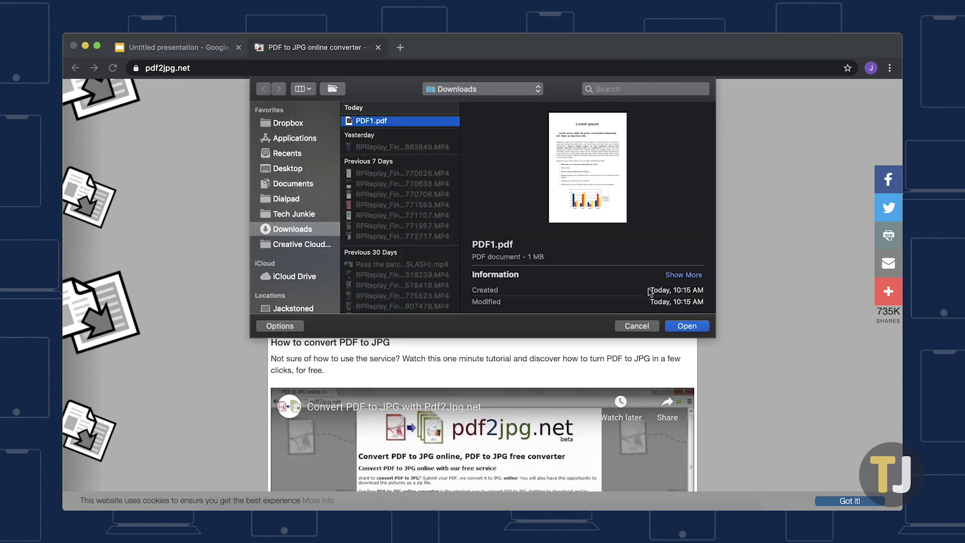
left_click(687, 326)
left_click(679, 260)
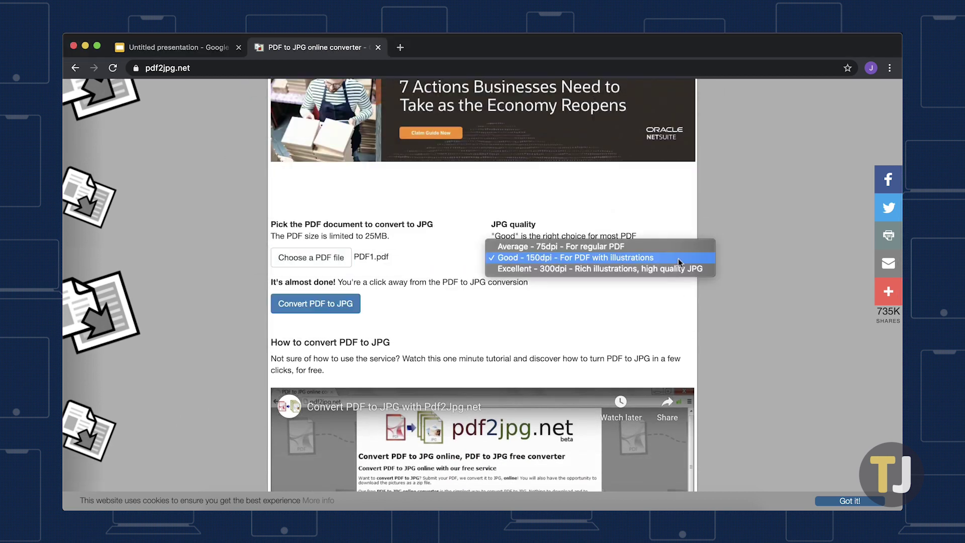
left_click(680, 260)
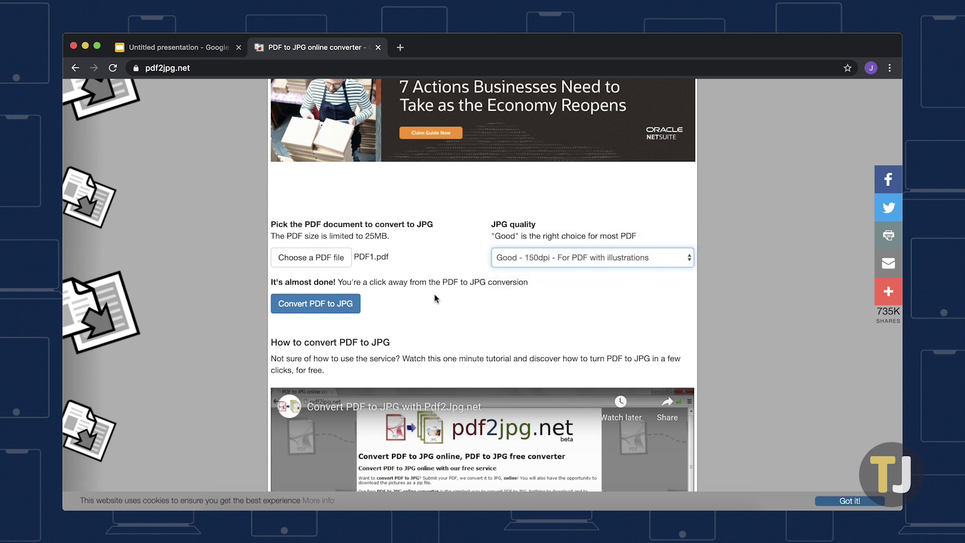
Convert PDF1.pdf to 30 JPG pages, download Page 1, and return to Slides.
left_click(350, 304)
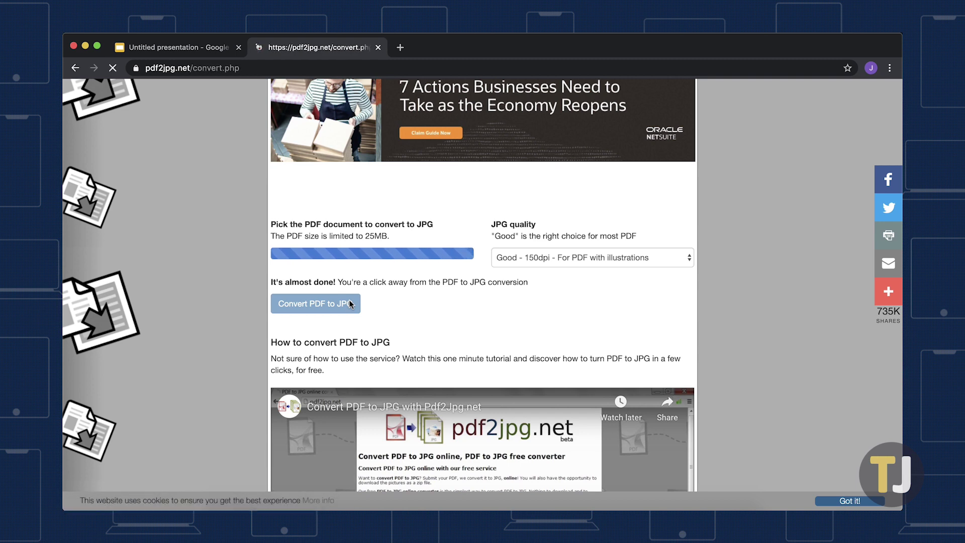
scroll(349, 304, "down", 2)
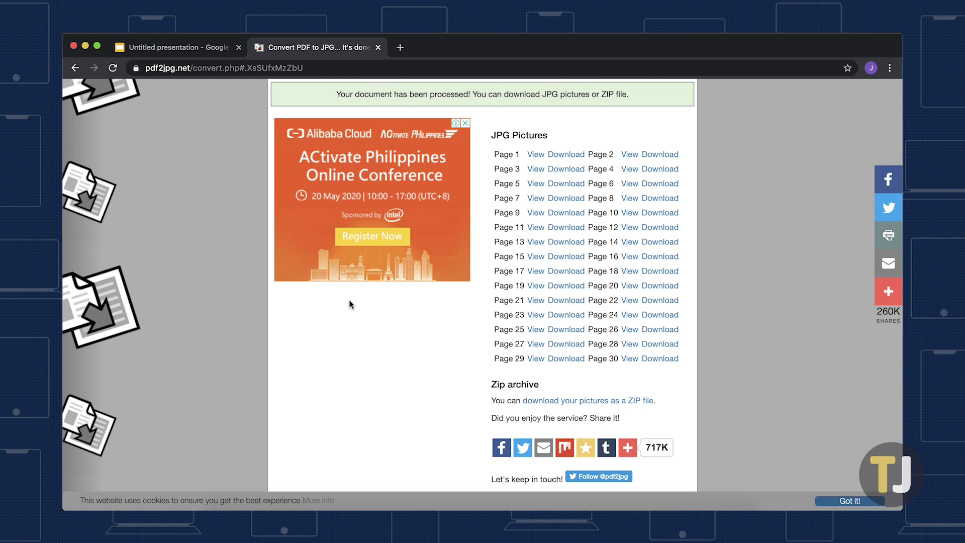
left_click(571, 159)
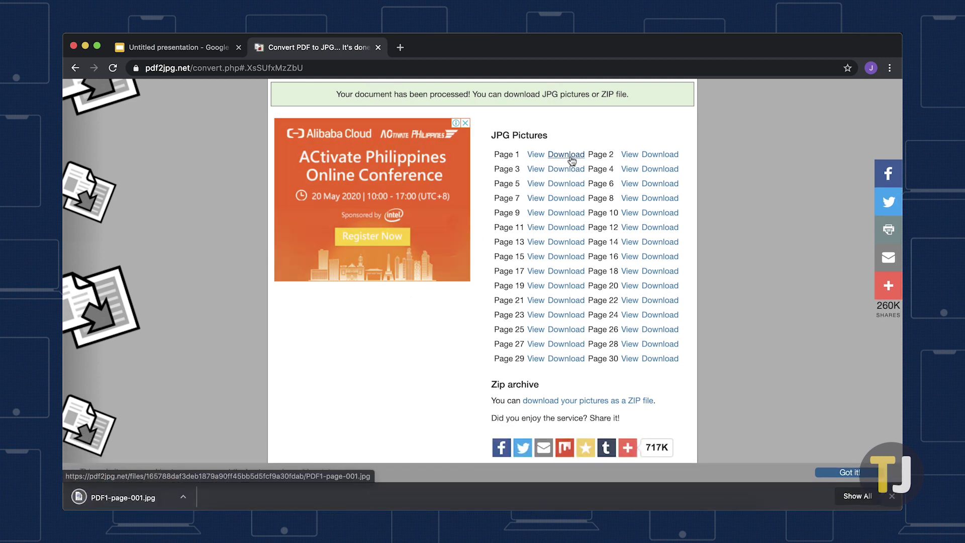
left_click(222, 51)
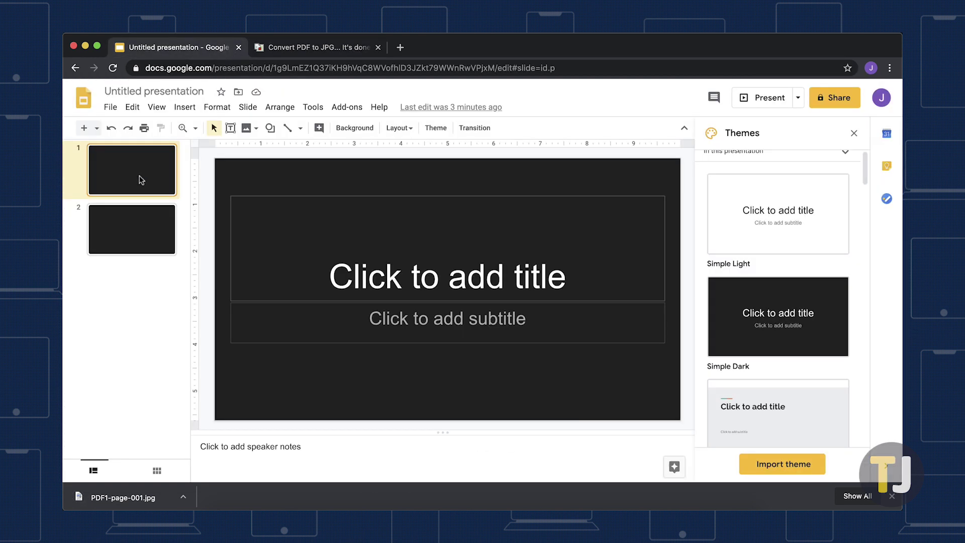
Upload PDF1-page-001.jpg from the computer as an image on the first slide.
left_click(185, 107)
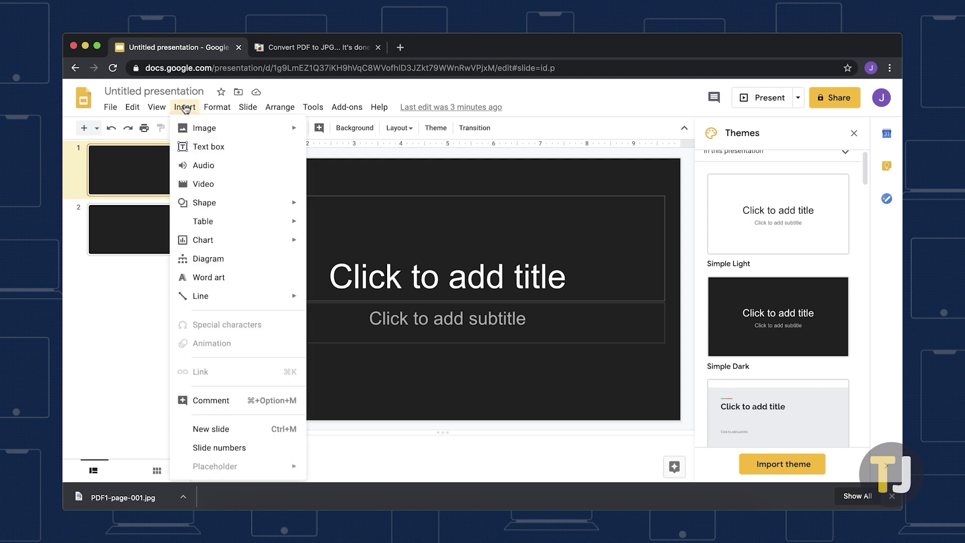
mouse_move(219, 129)
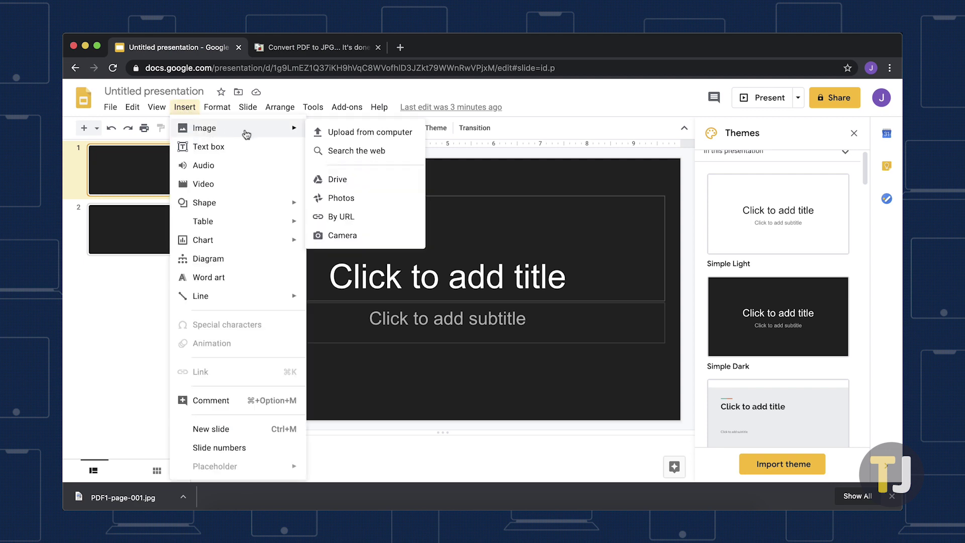
left_click(334, 133)
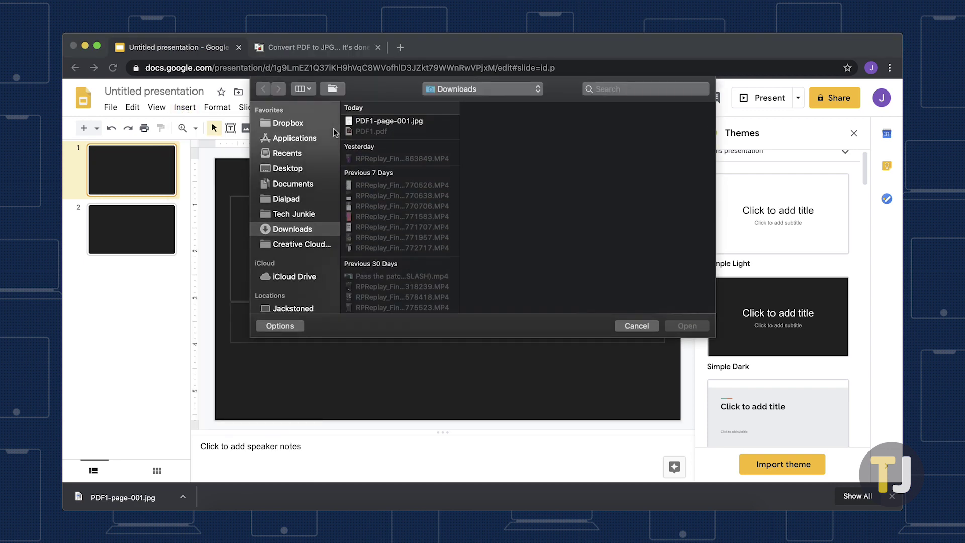
double_click(377, 124)
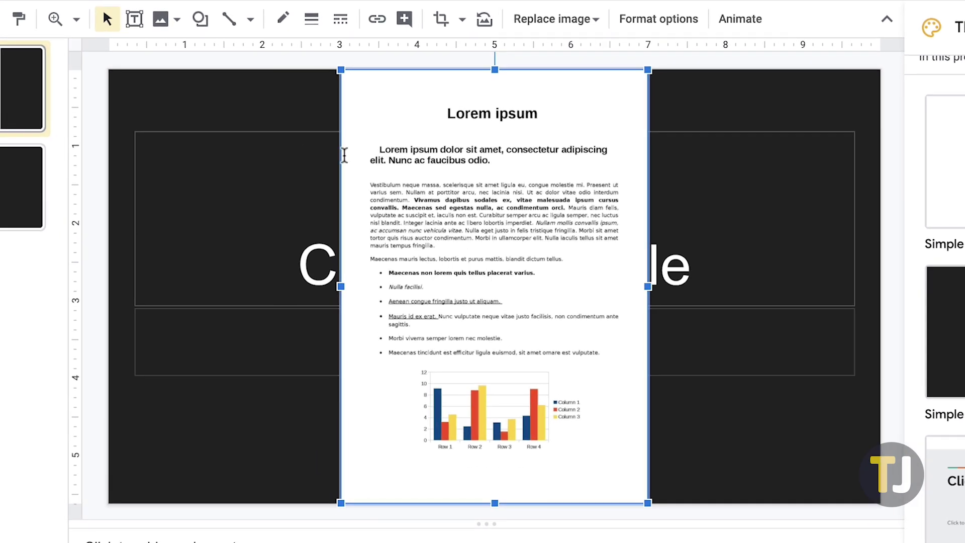
Shift the page image right, shrink it from the top-right corner, then nudge it upward.
left_click_drag(420, 168, 459, 173)
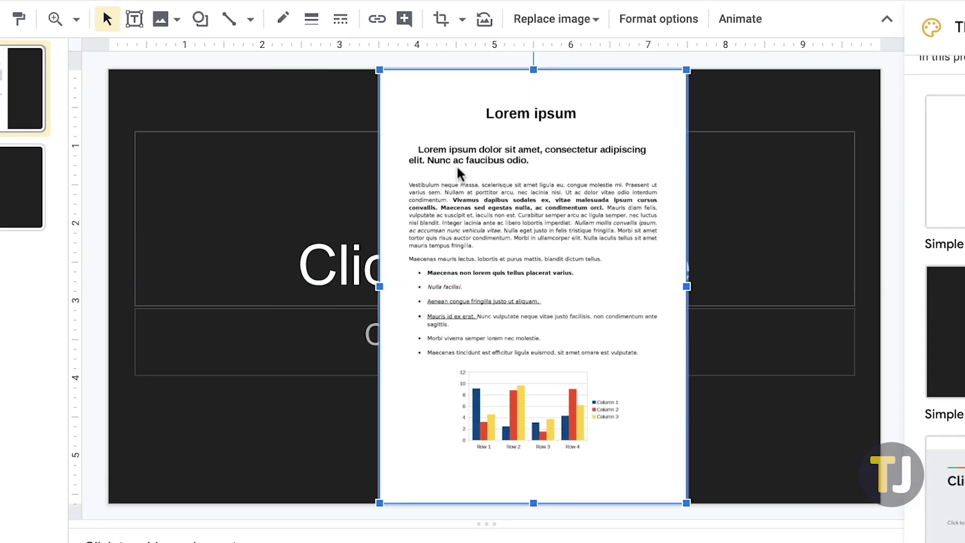
left_click_drag(687, 69, 666, 99)
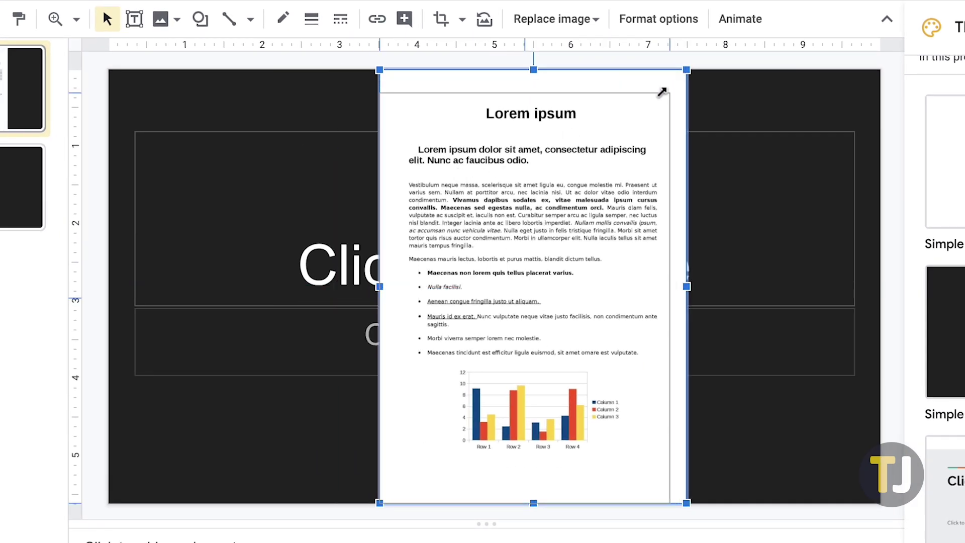
left_click_drag(597, 153, 598, 139)
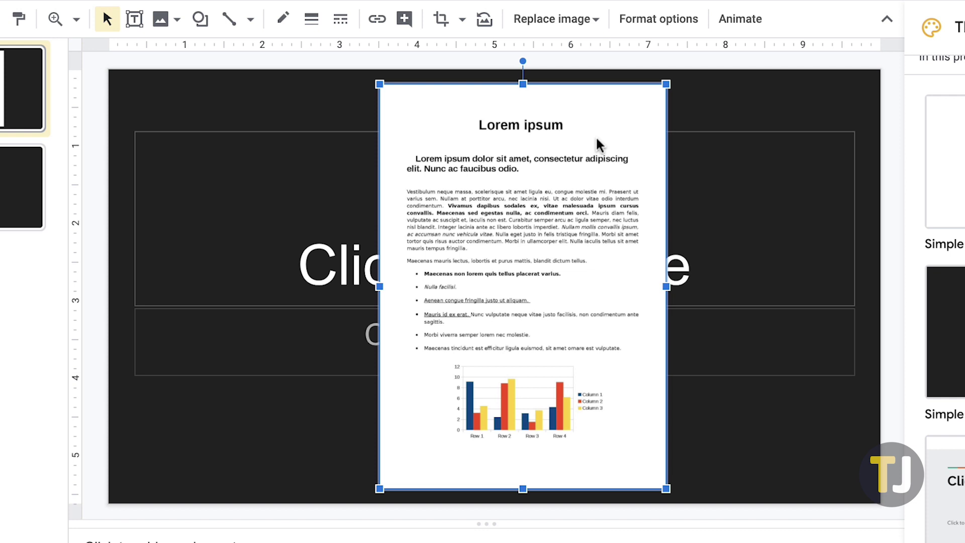
Enter crop mode on the page image and pull the top-right crop handle inward.
double_click(597, 144)
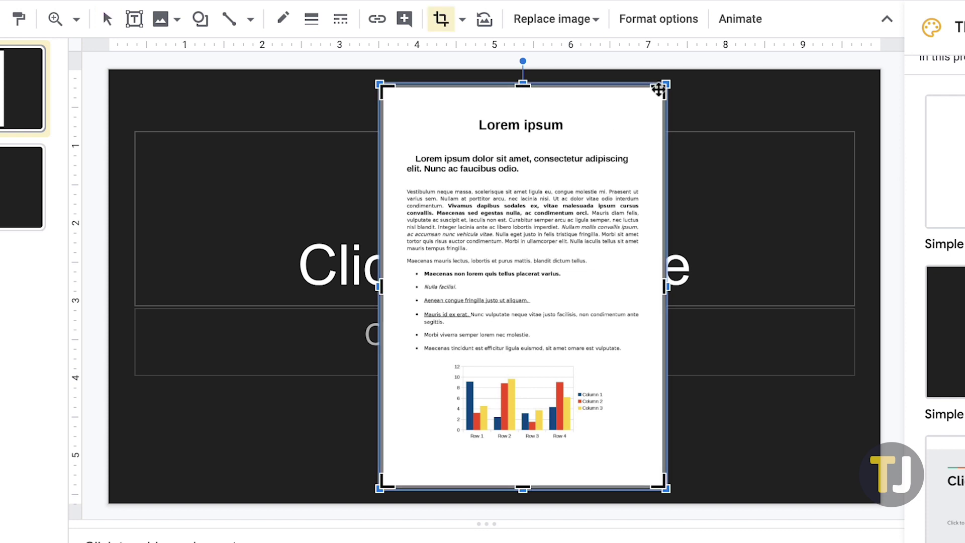
left_click_drag(663, 87, 642, 109)
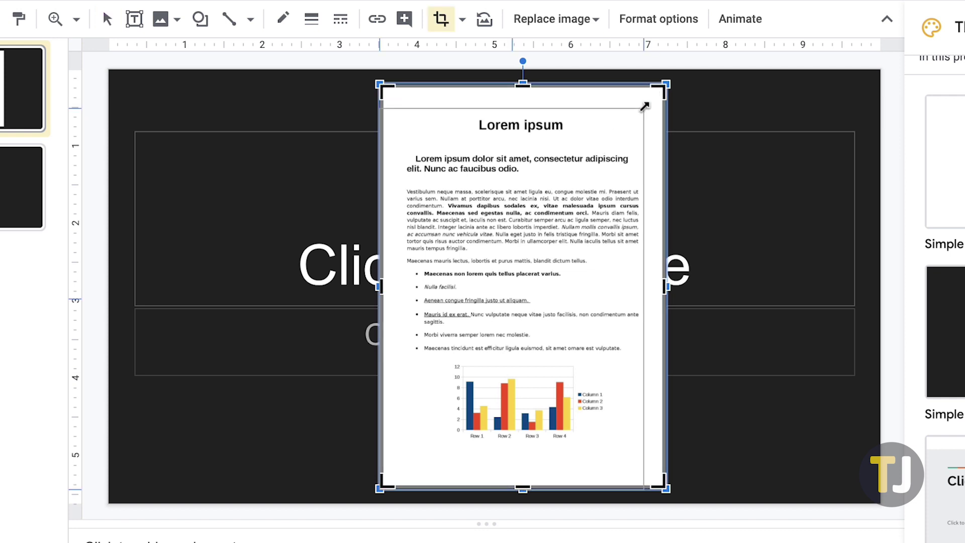